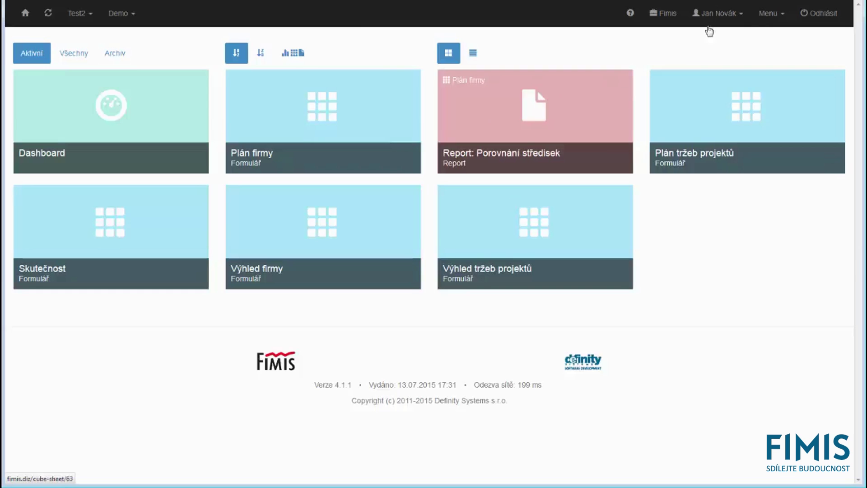
Open the lists (Seznamy) and look through the value rows in the PrezentaceProjekty_Values_Actual2014.xlsx workbook.
{"action": "left_click", "coordinate": [764, 16]}
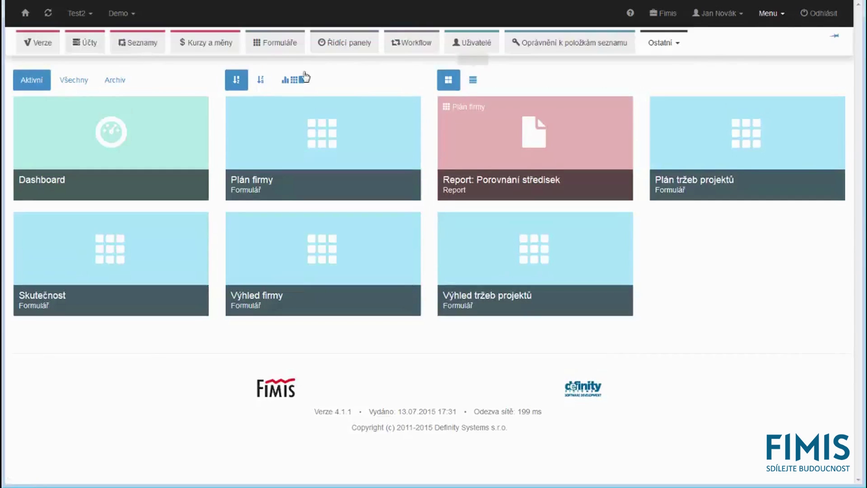
{"action": "left_click", "coordinate": [139, 43]}
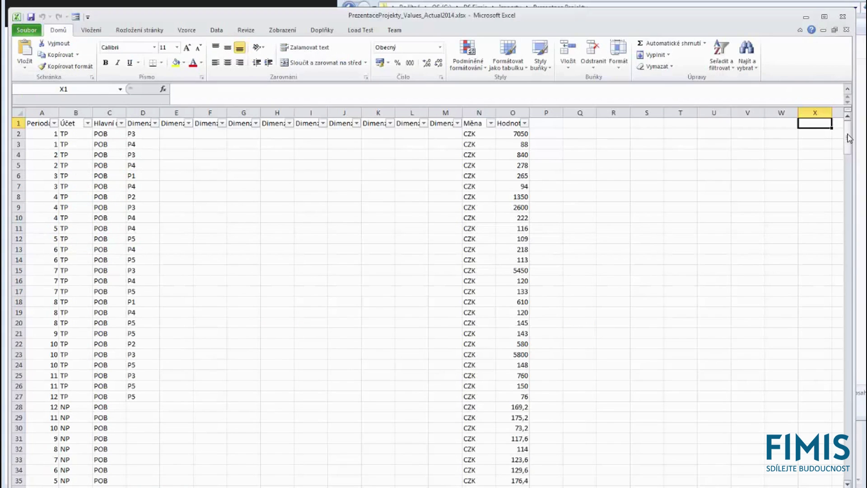
{"action": "left_click_drag", "start_coordinate": [849, 138], "coordinate": [855, 474]}
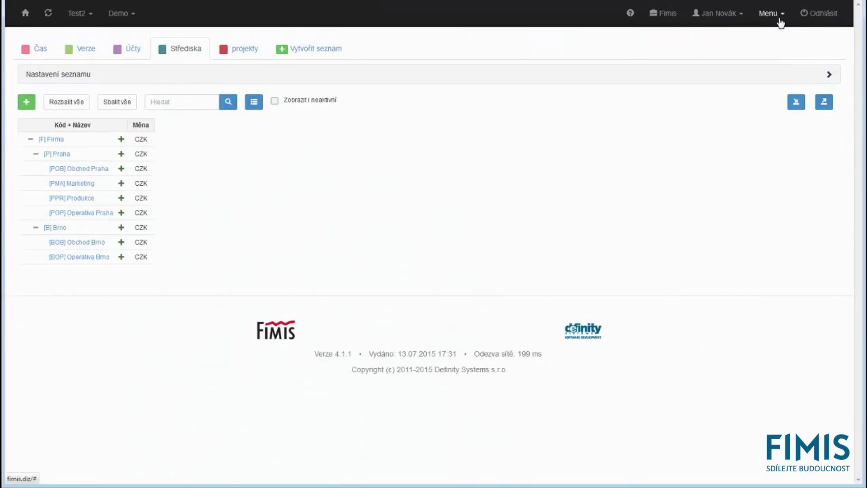
Import values (Import hodnot) from the file PrezentaceProjekty_Values_Actual2014.xlsx.
{"action": "left_click", "coordinate": [781, 23]}
{"action": "mouse_move", "coordinate": [664, 42]}
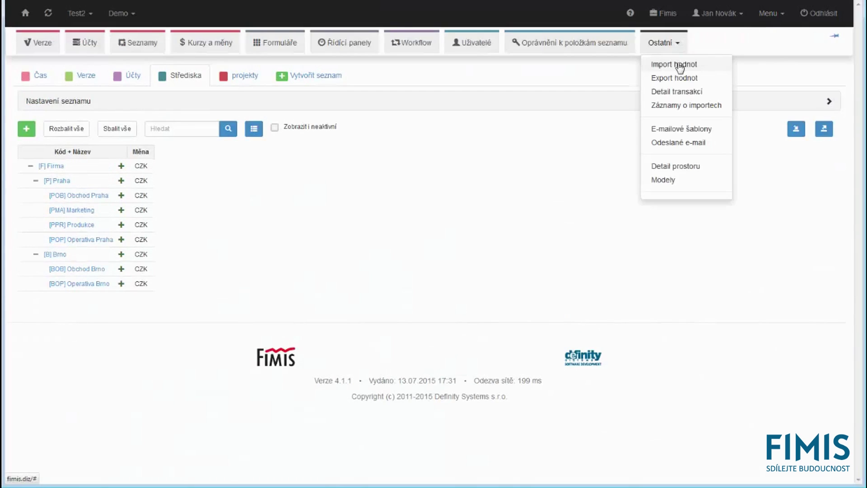
{"action": "left_click", "coordinate": [675, 64]}
{"action": "left_click", "coordinate": [632, 136]}
{"action": "left_click", "coordinate": [243, 102]}
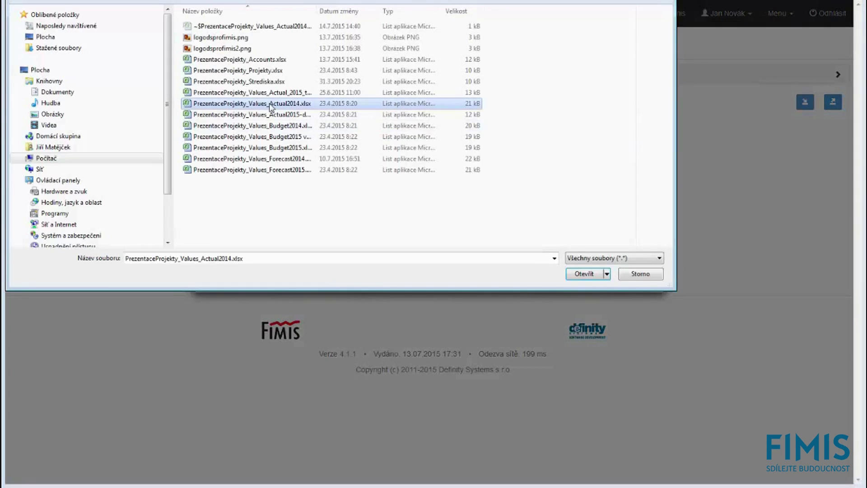
{"action": "left_click", "coordinate": [579, 273]}
{"action": "left_click", "coordinate": [598, 272]}
{"action": "left_click", "coordinate": [639, 301]}
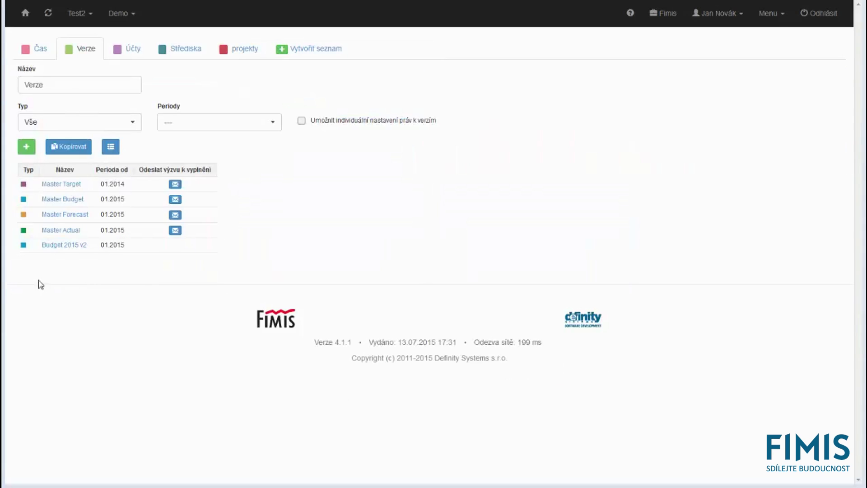
Set the starting period of the Master Budget version to 1/2015 and save the version.
{"action": "left_click", "coordinate": [62, 199]}
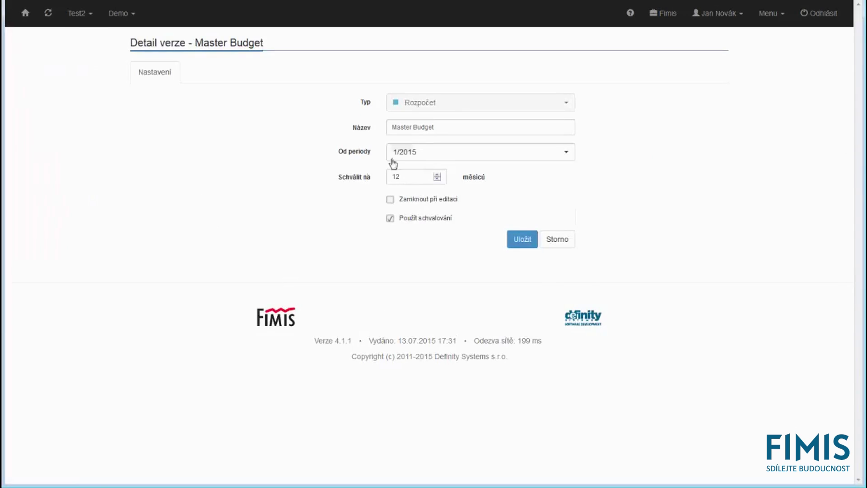
{"action": "left_click", "coordinate": [429, 154]}
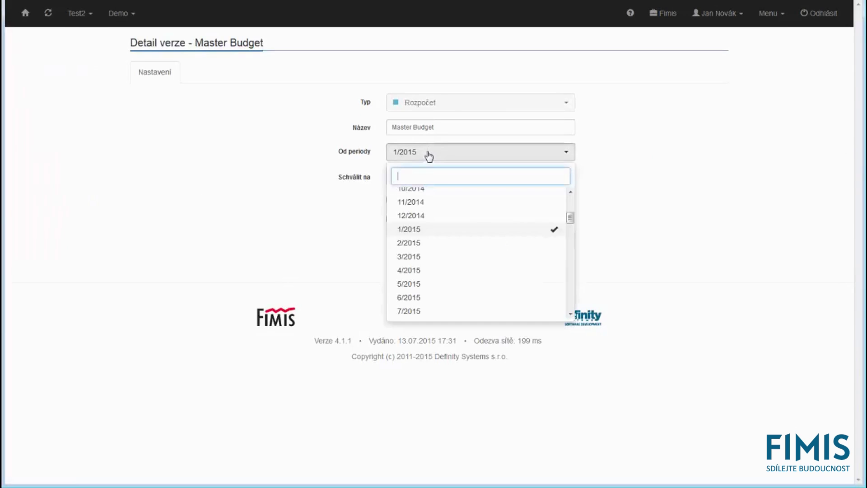
{"action": "left_click", "coordinate": [416, 234]}
{"action": "left_click", "coordinate": [518, 243]}
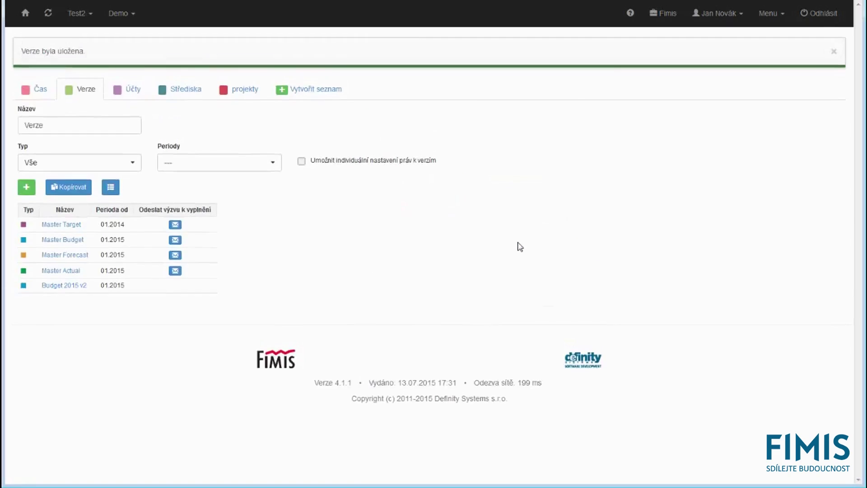
Approve the Master Budget for the Firma centre in the Plán firmy form for 01/2015 - 12/2015, confirming the approval.
{"action": "left_click", "coordinate": [350, 186]}
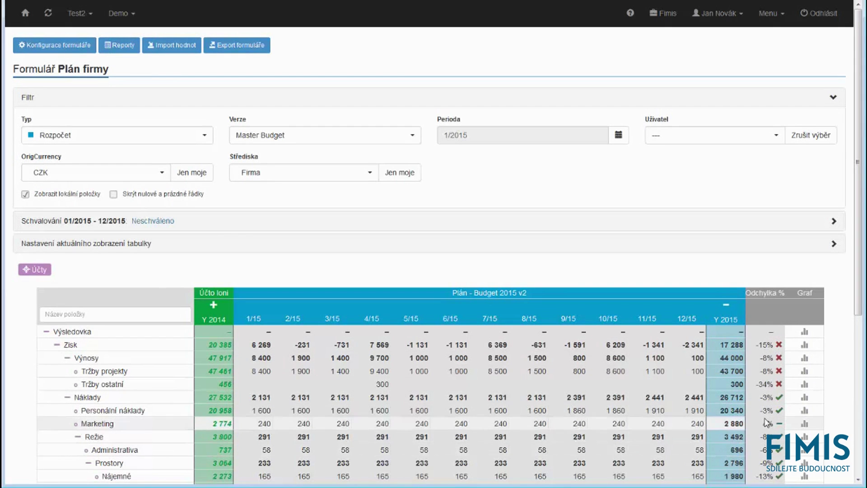
{"action": "left_click", "coordinate": [127, 223]}
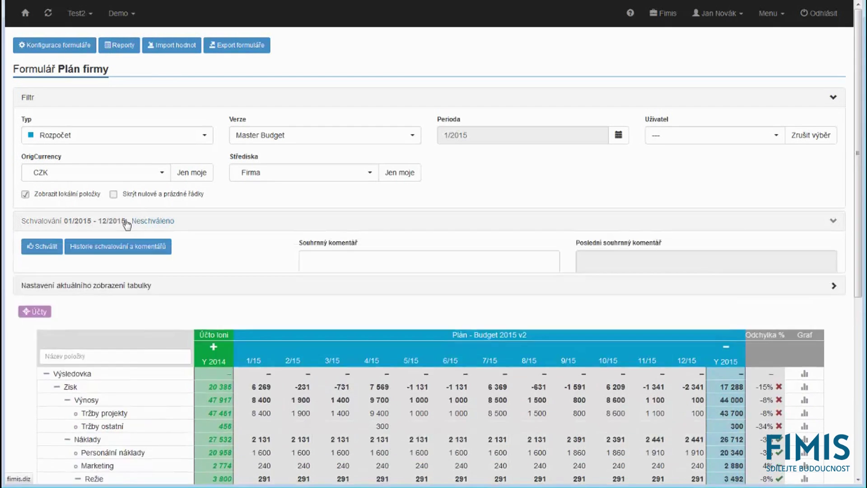
{"action": "left_click", "coordinate": [44, 248]}
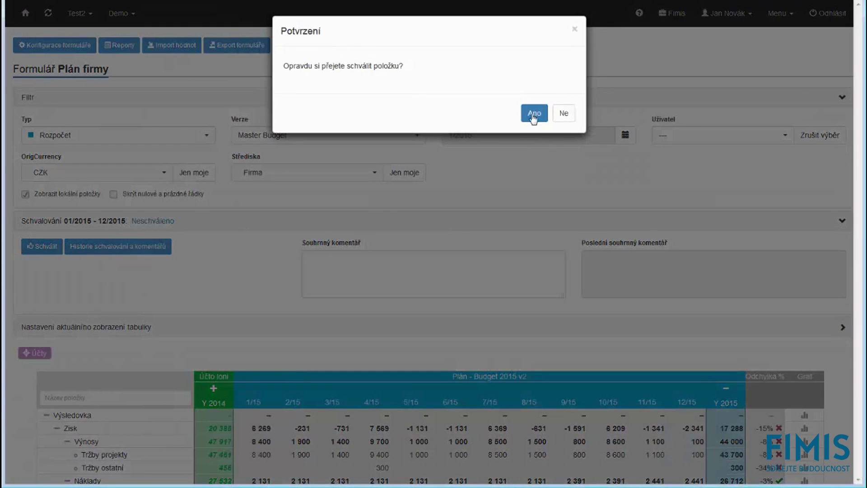
{"action": "left_click", "coordinate": [533, 113]}
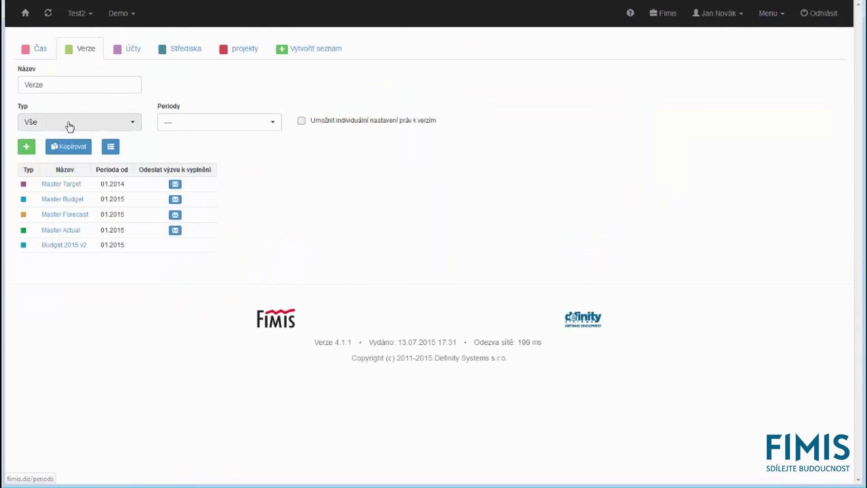
Copy version values from Master Budget into Master Forecast.
{"action": "left_click", "coordinate": [75, 148]}
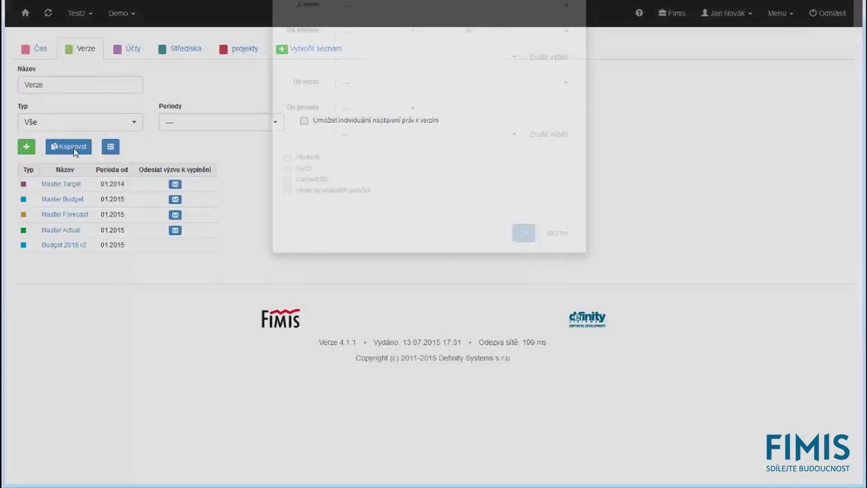
{"action": "left_click", "coordinate": [386, 143]}
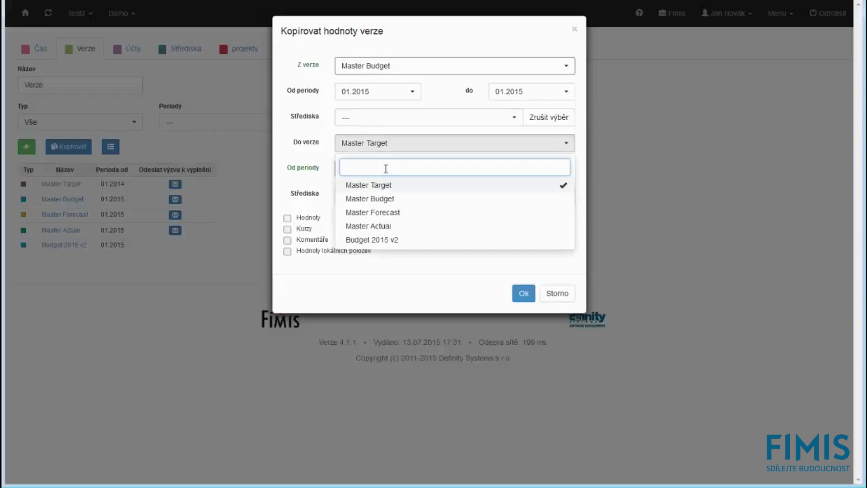
{"action": "left_click", "coordinate": [389, 214]}
{"action": "left_click", "coordinate": [527, 294]}
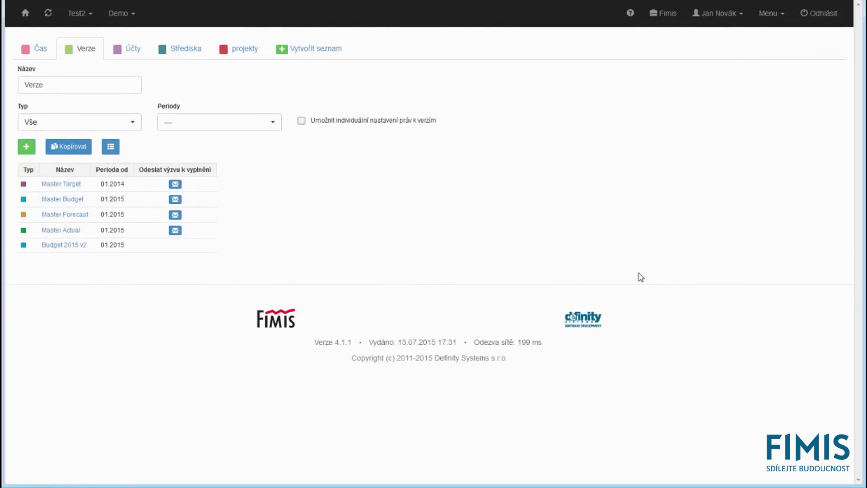
Set the starting period of the Master Actual version to 2/2015 and save it.
{"action": "left_click", "coordinate": [62, 231]}
{"action": "left_click", "coordinate": [408, 152]}
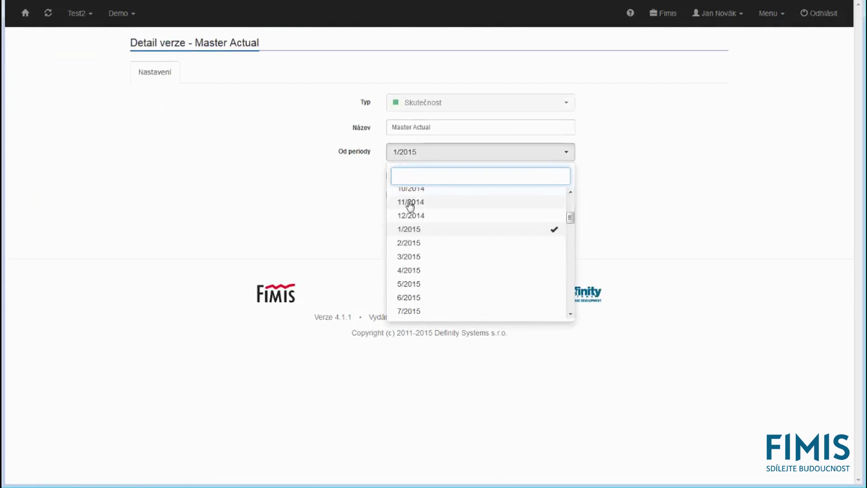
{"action": "left_click", "coordinate": [406, 242]}
{"action": "left_click", "coordinate": [523, 215]}
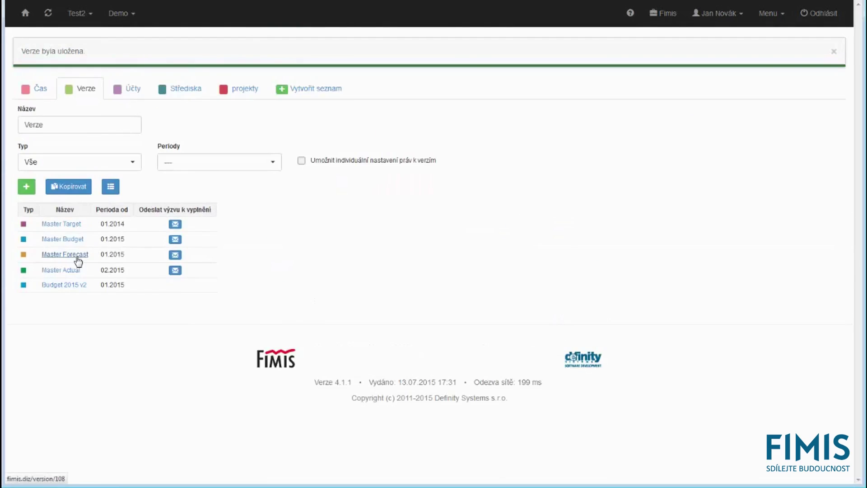
Set the starting period of the Master Forecast version to 2/2015 and save it.
{"action": "left_click", "coordinate": [75, 255]}
{"action": "left_click", "coordinate": [407, 192]}
{"action": "left_click", "coordinate": [416, 279]}
{"action": "left_click", "coordinate": [521, 215]}
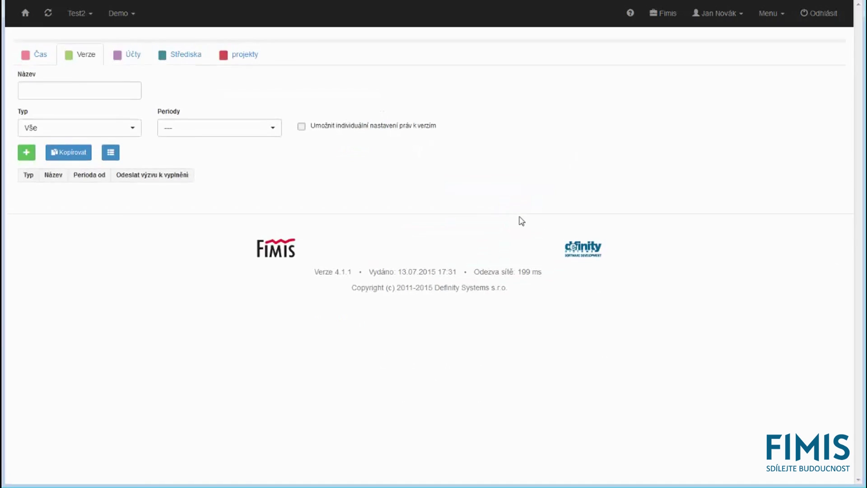
In the Výhled firmy form, set the Marketing account's forecast for 2/15 to 160.
{"action": "left_click", "coordinate": [34, 16]}
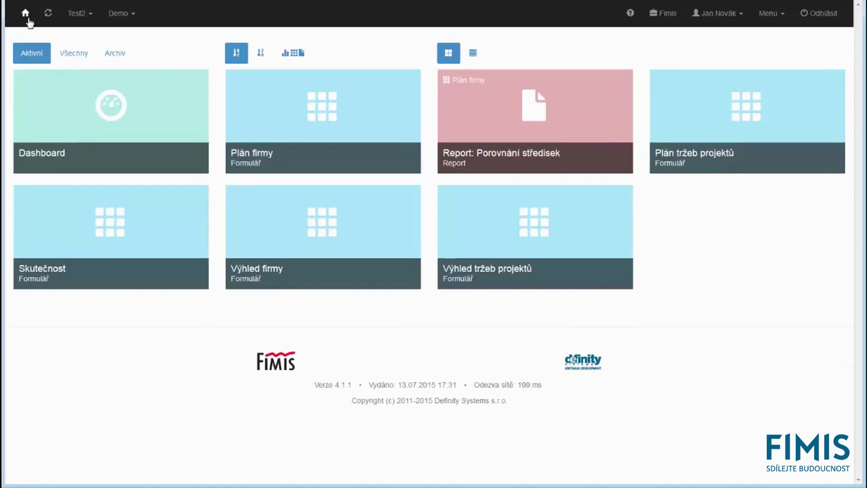
{"action": "left_click", "coordinate": [314, 249]}
{"action": "left_click", "coordinate": [274, 434]}
{"action": "type", "text": "160"}
{"action": "key", "text": "Return"}
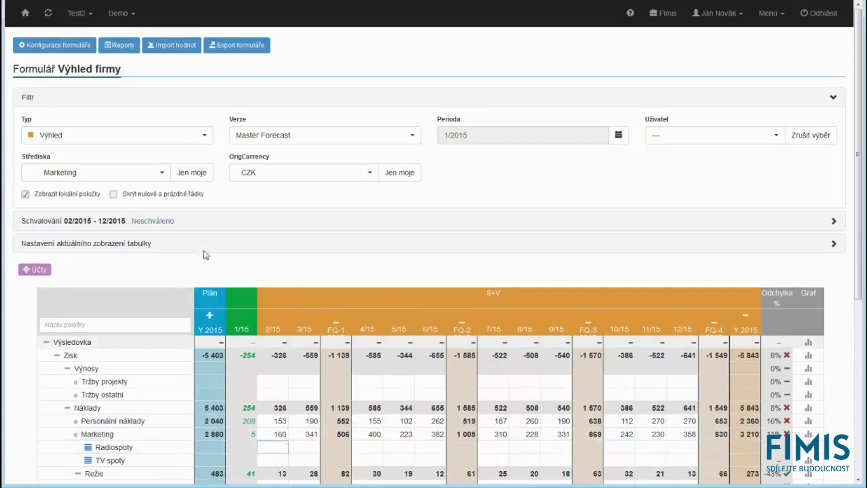
Start approving the Marketing centre's forecast for 02/2015 - 12/2015, decline the confirmation and return to the home page.
{"action": "left_click", "coordinate": [155, 223]}
{"action": "left_click", "coordinate": [563, 110]}
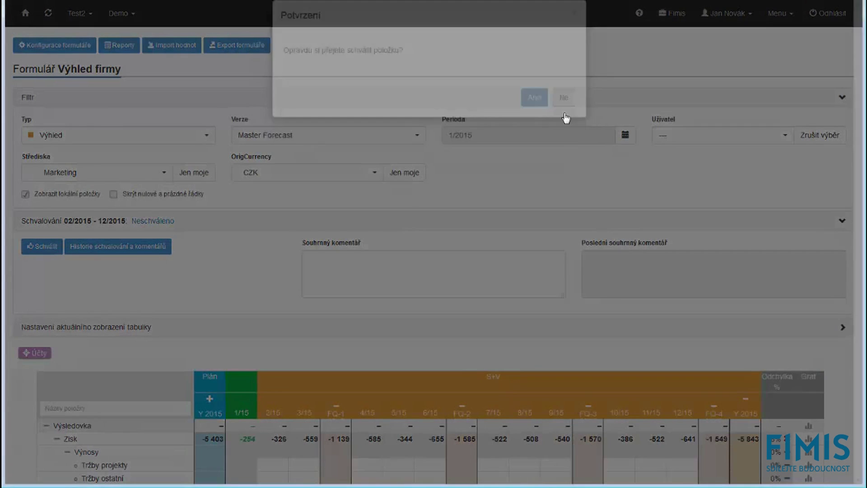
{"action": "left_click", "coordinate": [25, 15]}
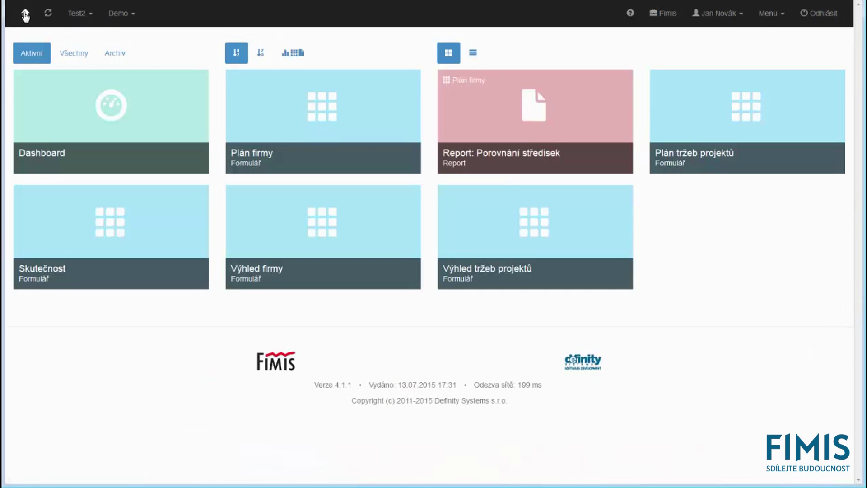
Open the versions list (Verze) and check the starting periods of Master Forecast and Master Actual.
{"action": "left_click", "coordinate": [762, 22]}
{"action": "left_click", "coordinate": [677, 45]}
{"action": "left_click", "coordinate": [766, 27]}
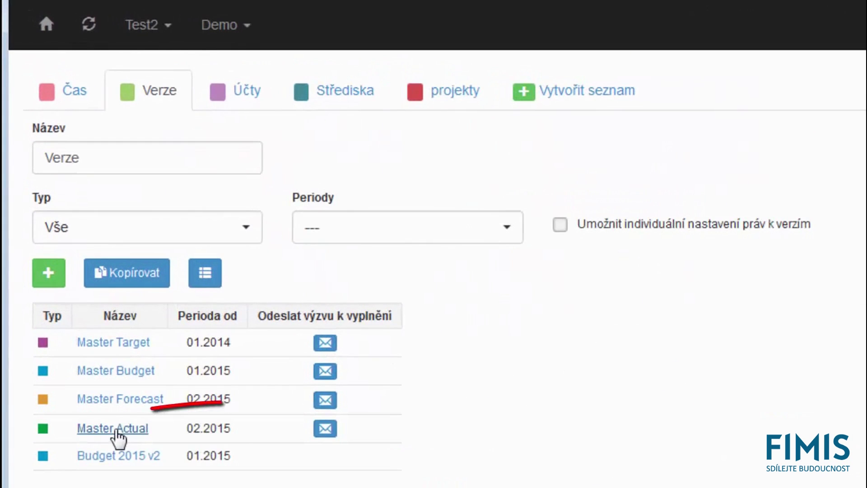
In the Výhled firmy form, set the Marketing account's forecast for 3/15 to 306.
{"action": "left_click", "coordinate": [46, 24]}
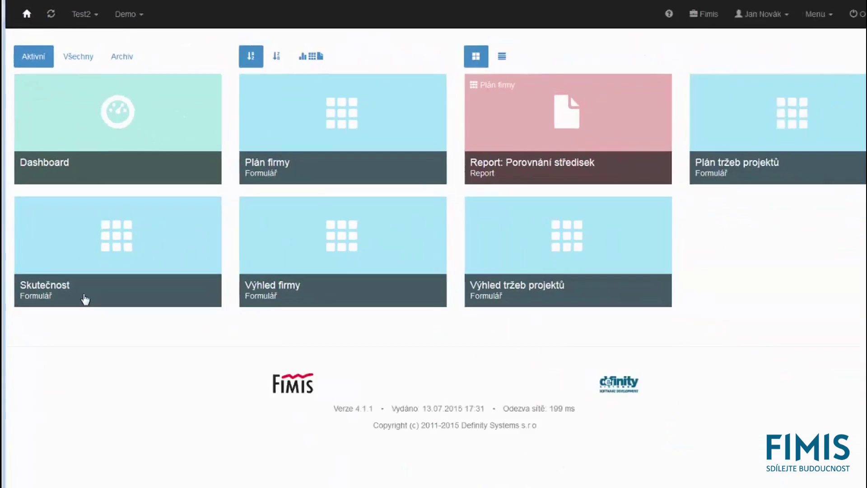
{"action": "left_click", "coordinate": [329, 254]}
{"action": "left_click", "coordinate": [302, 437]}
{"action": "type", "text": "306"}
{"action": "key", "text": "Return"}
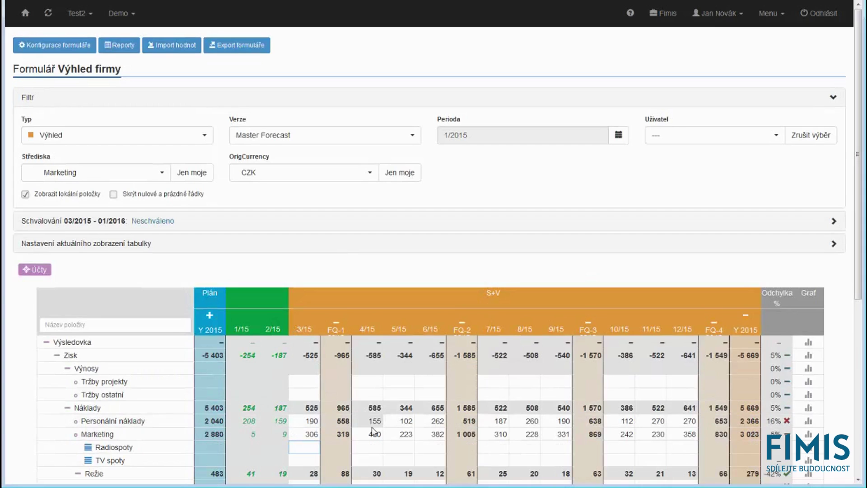
Start approving the Marketing centre's forecast for 03/2015 - 01/2016, decline the confirmation and return to the home page.
{"action": "left_click", "coordinate": [154, 220]}
{"action": "left_click", "coordinate": [42, 246]}
{"action": "left_click", "coordinate": [561, 117]}
{"action": "left_click", "coordinate": [25, 14]}
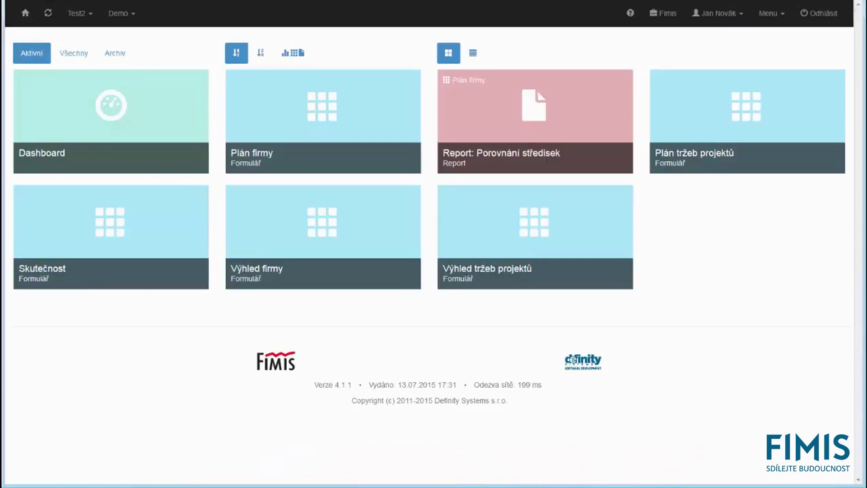
Set the starting period of the Master Forecast version to 5/2015 and save it.
{"action": "left_click", "coordinate": [767, 24]}
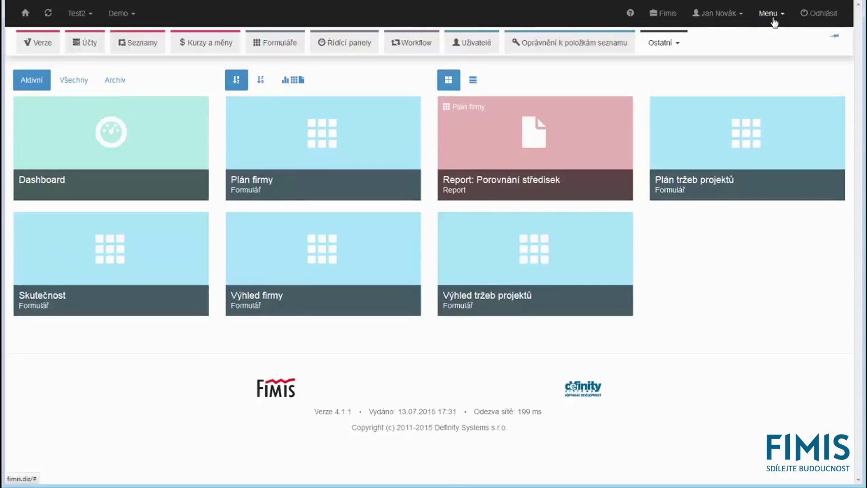
{"action": "left_click", "coordinate": [33, 47]}
{"action": "left_click", "coordinate": [63, 215]}
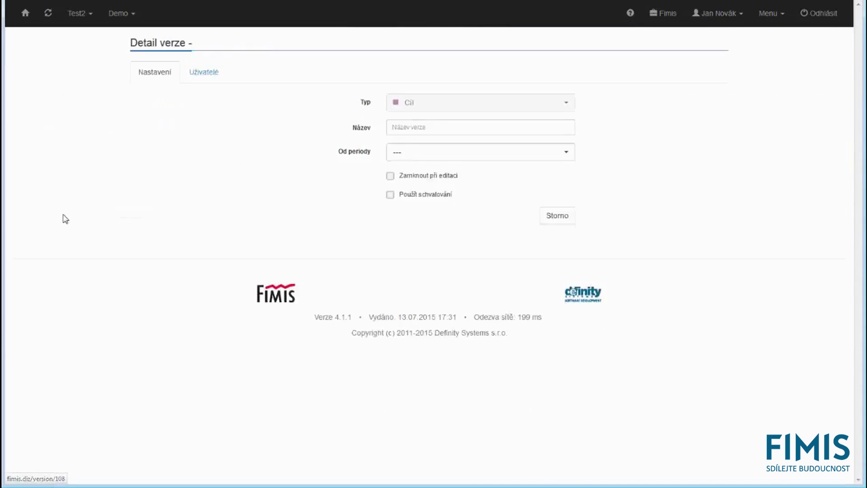
{"action": "left_click", "coordinate": [412, 153]}
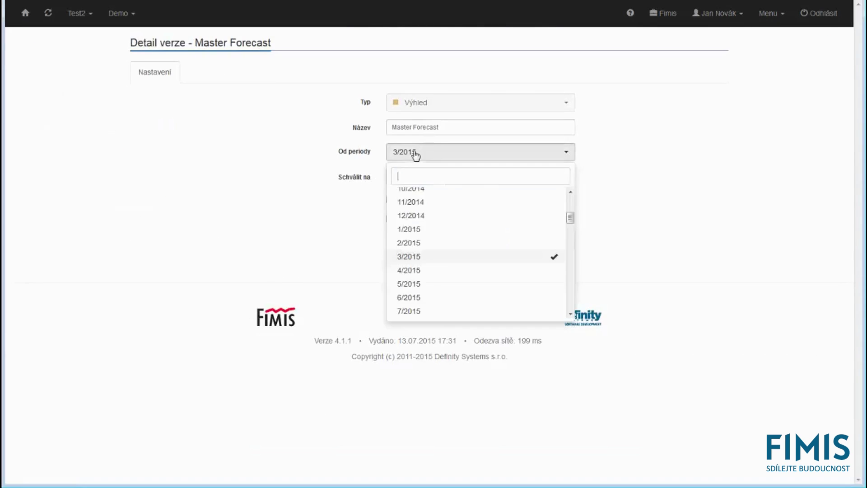
{"action": "left_click", "coordinate": [417, 284]}
{"action": "left_click", "coordinate": [521, 239]}
Check in the Výhled firmy form which months are open for forecast entry, and return to the home page.
{"action": "left_click", "coordinate": [26, 13]}
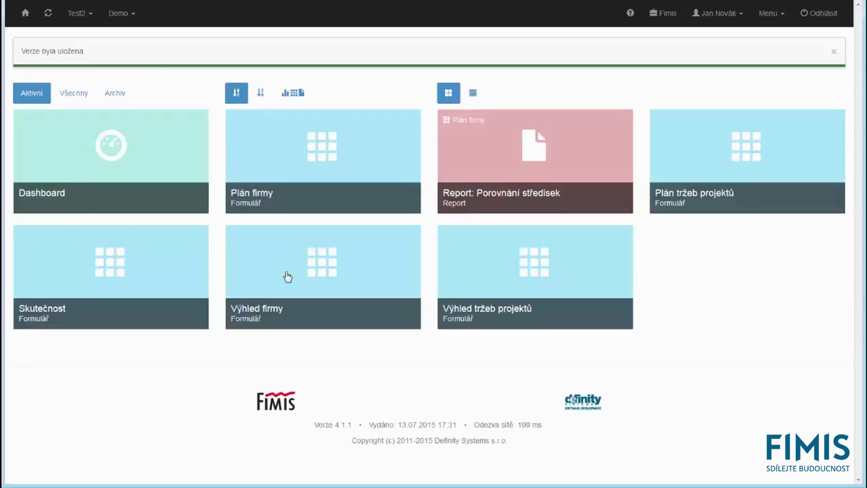
{"action": "left_click", "coordinate": [288, 277]}
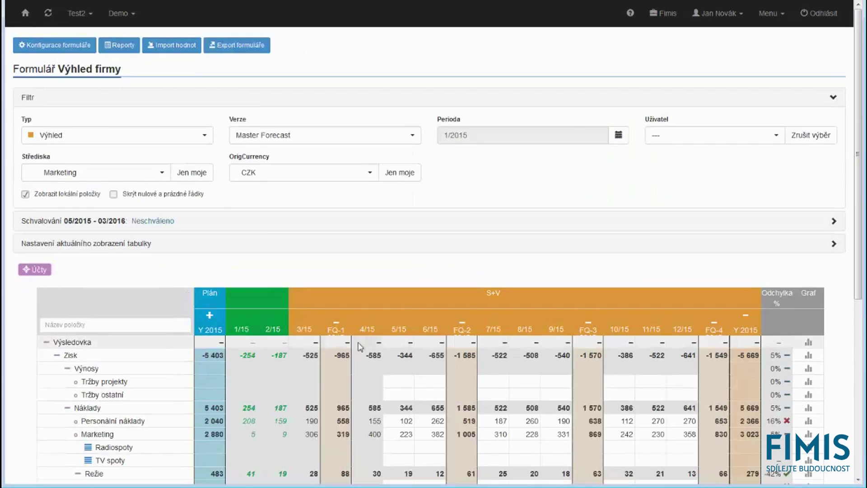
{"action": "left_click", "coordinate": [25, 12]}
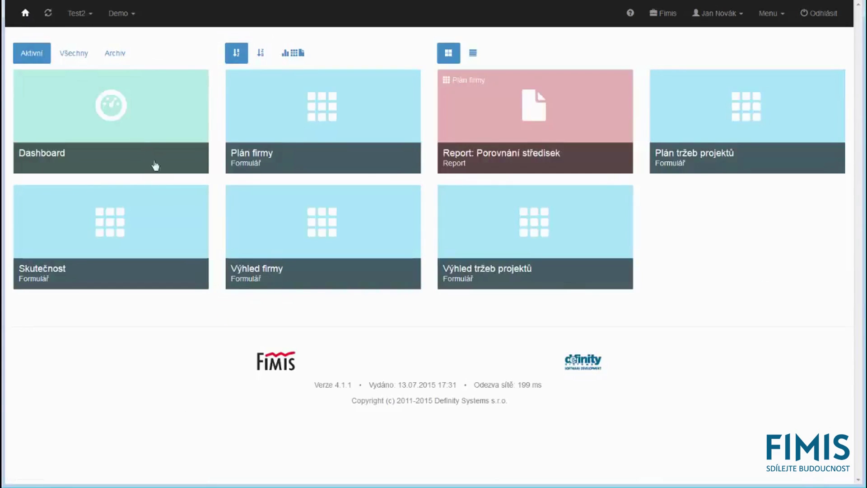
In the Skutečnost form for PMA Marketing, set the NM Marketing actual for 3/15 to 9 and return to the home page.
{"action": "left_click", "coordinate": [131, 219]}
{"action": "left_click", "coordinate": [302, 401]}
{"action": "type", "text": "9"}
{"action": "key", "text": "Return"}
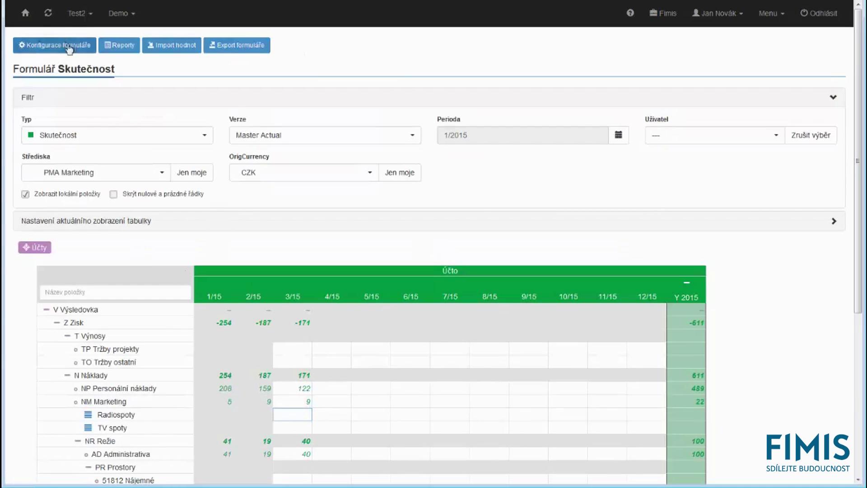
{"action": "left_click", "coordinate": [26, 13]}
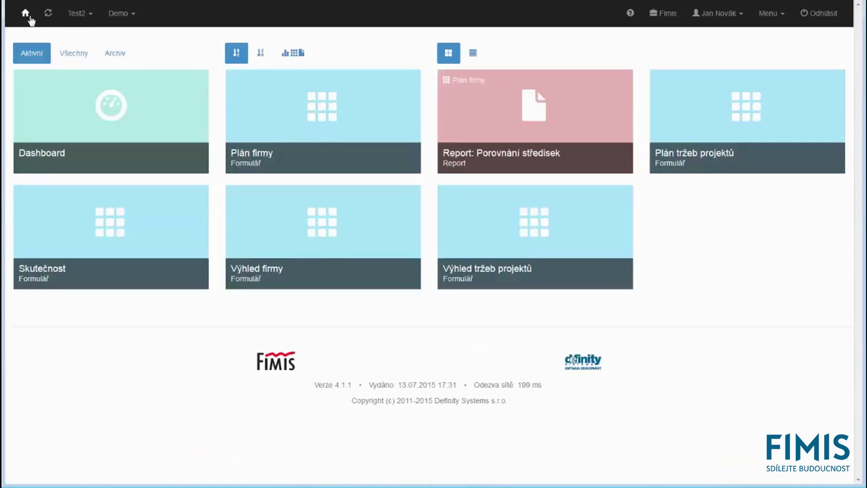
{"action": "left_click", "coordinate": [325, 253]}
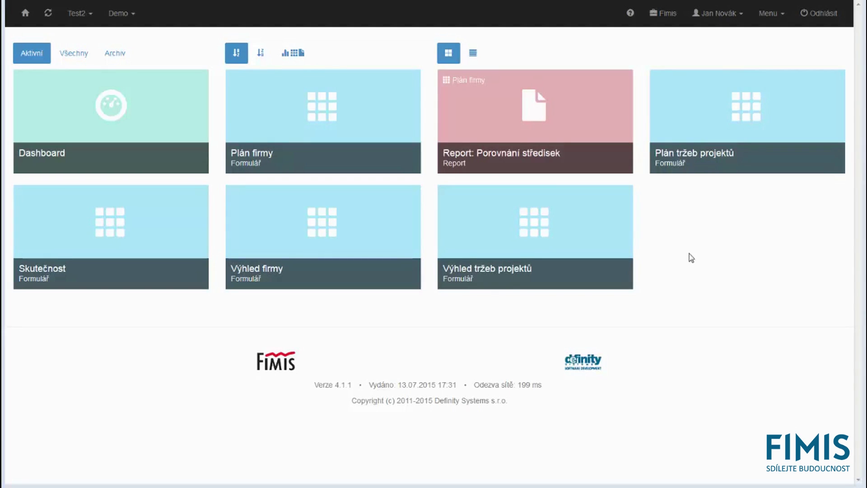
Start a new version in the Verze list and name it Výhled kopie.
{"action": "left_click", "coordinate": [770, 14]}
{"action": "left_click", "coordinate": [45, 42]}
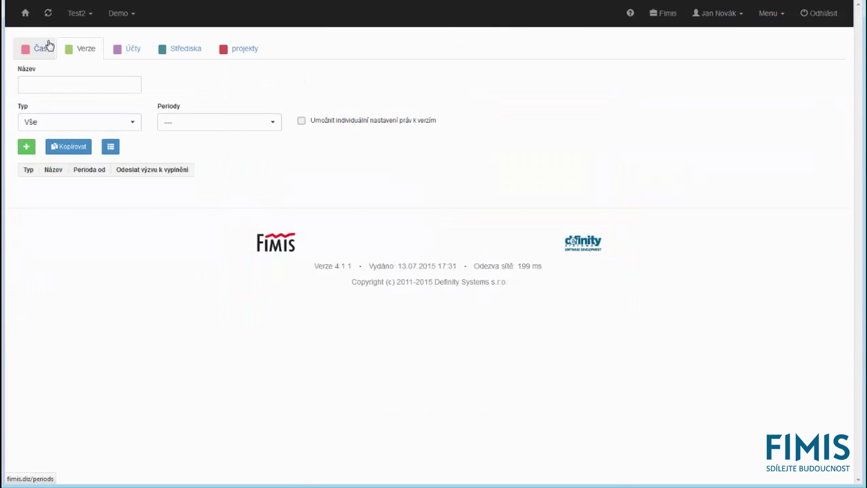
{"action": "left_click", "coordinate": [26, 146]}
{"action": "left_click", "coordinate": [395, 127]}
{"action": "type", "text": "V"}
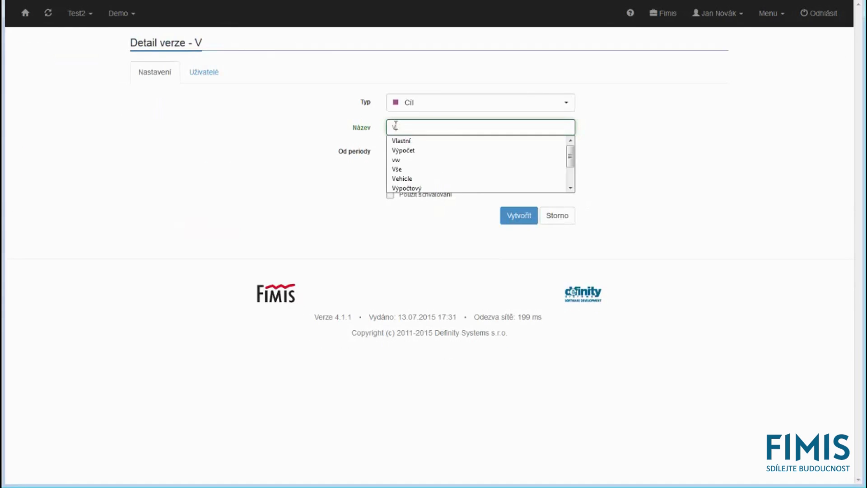
{"action": "type", "text": "ýhled kopie"}
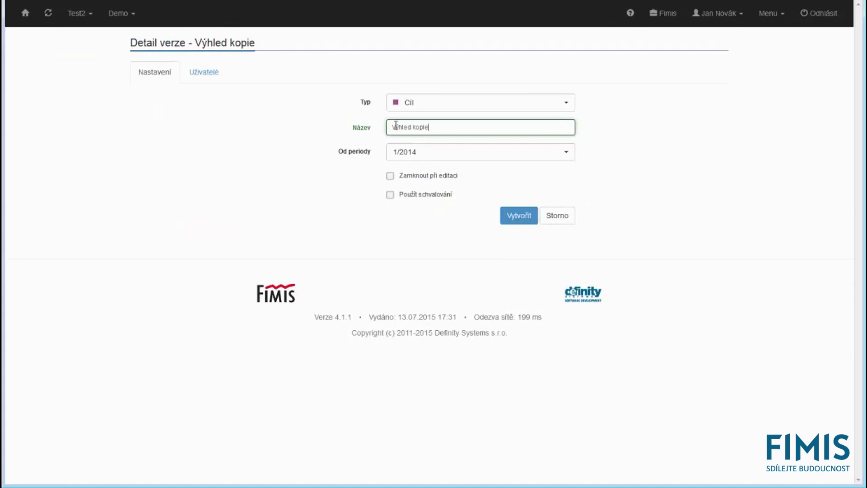
Set the new version's starting period to 1/2015 and its type to Výhled, and create it.
{"action": "left_click", "coordinate": [413, 153]}
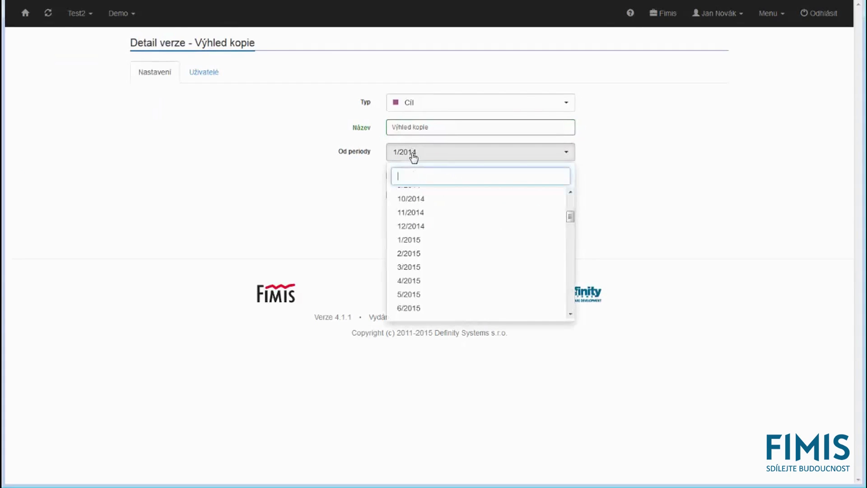
{"action": "left_click", "coordinate": [459, 241]}
{"action": "left_click", "coordinate": [413, 108]}
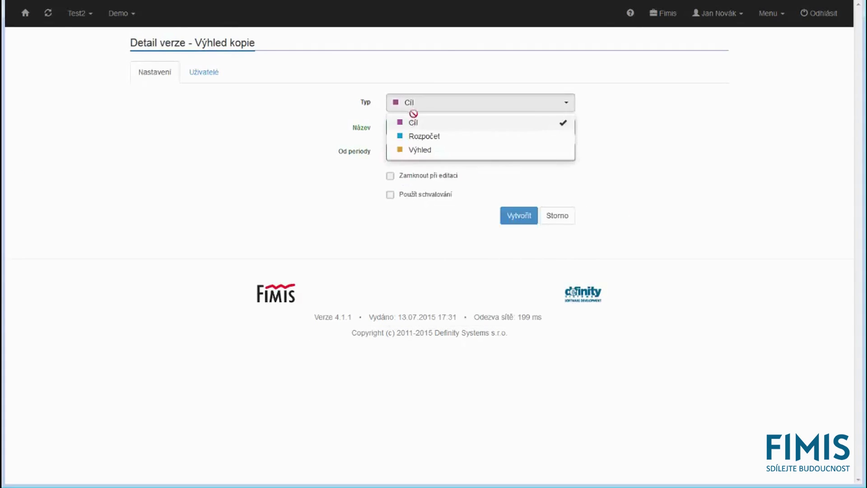
{"action": "left_click", "coordinate": [416, 151]}
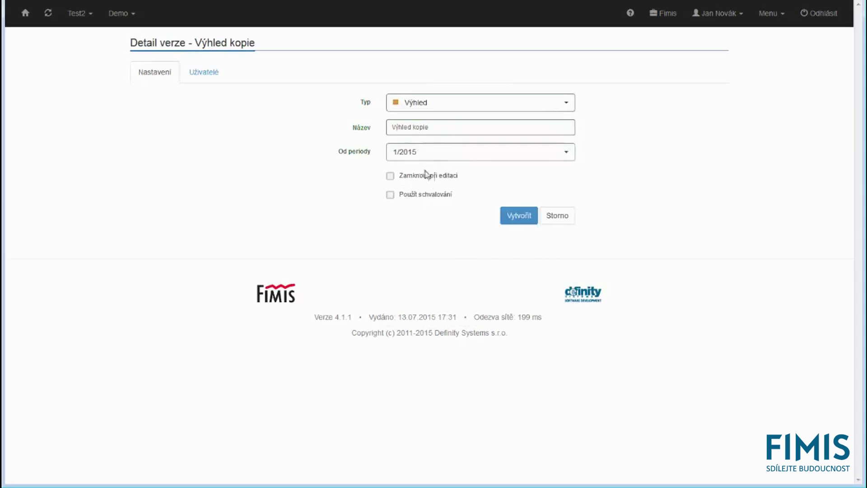
{"action": "left_click", "coordinate": [514, 219]}
Copy the existing forecast values into the Výhled kopie version.
{"action": "left_click", "coordinate": [75, 145]}
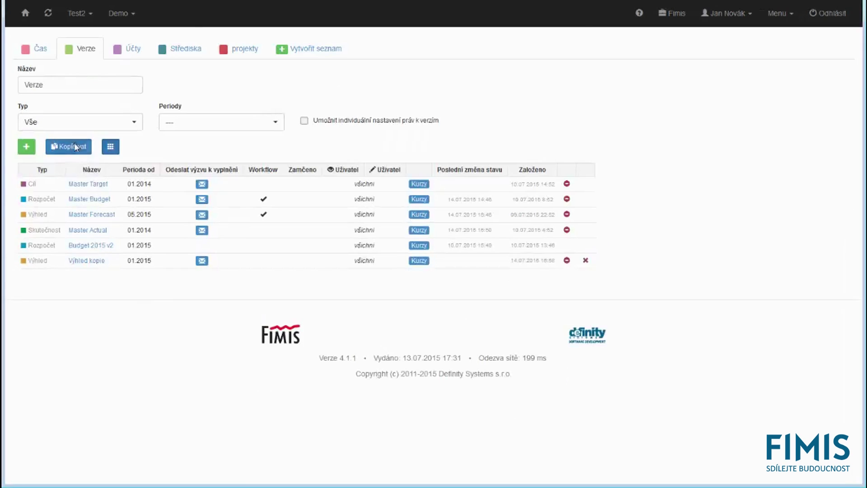
{"action": "left_click", "coordinate": [492, 67]}
{"action": "left_click", "coordinate": [362, 133]}
{"action": "left_click", "coordinate": [509, 95]}
{"action": "left_click", "coordinate": [512, 179]}
{"action": "left_click", "coordinate": [428, 143]}
{"action": "left_click", "coordinate": [373, 254]}
{"action": "left_click", "coordinate": [377, 168]}
{"action": "left_click", "coordinate": [371, 267]}
{"action": "left_click", "coordinate": [287, 218]}
{"action": "left_click", "coordinate": [288, 229]}
{"action": "left_click", "coordinate": [287, 239]}
{"action": "left_click", "coordinate": [287, 251]}
{"action": "left_click", "coordinate": [524, 293]}
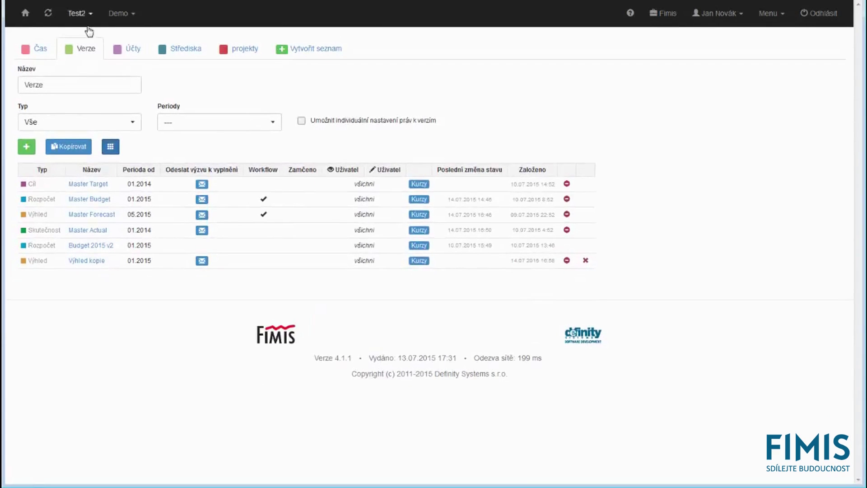
In the Výhled vs Výhled form, assign the Výhled kopie version to the Minulý V column and review the comparison.
{"action": "left_click", "coordinate": [25, 13]}
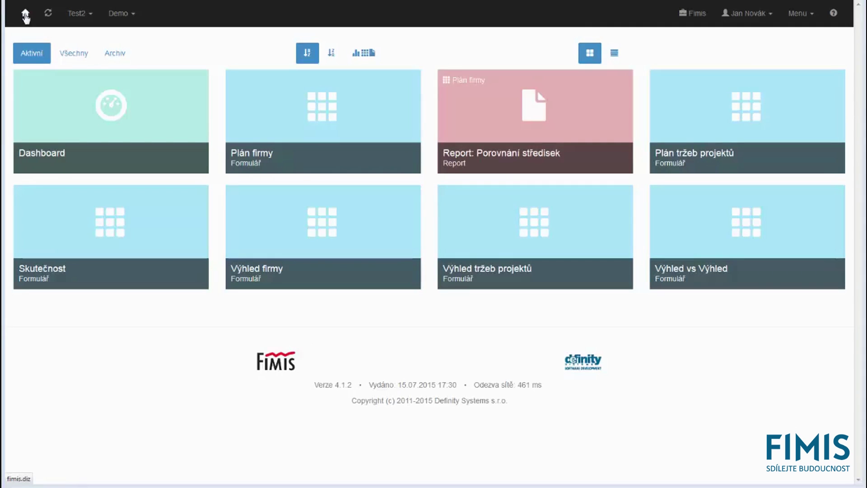
{"action": "left_click", "coordinate": [695, 249]}
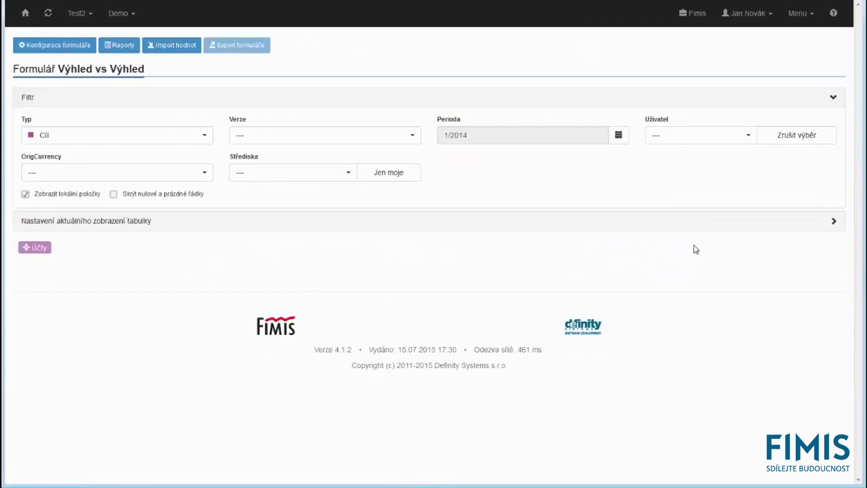
{"action": "left_click", "coordinate": [267, 306]}
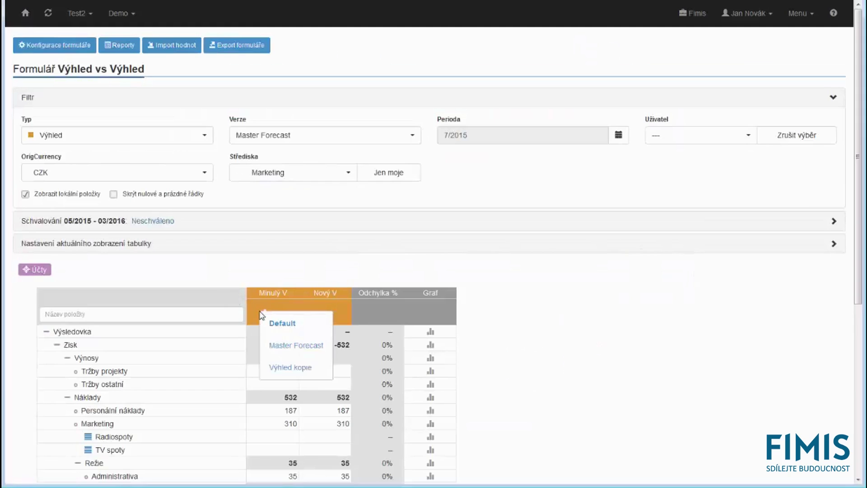
{"action": "left_click", "coordinate": [279, 368]}
{"action": "scroll", "coordinate": [358, 289], "scroll_direction": "down", "scroll_amount": 4}
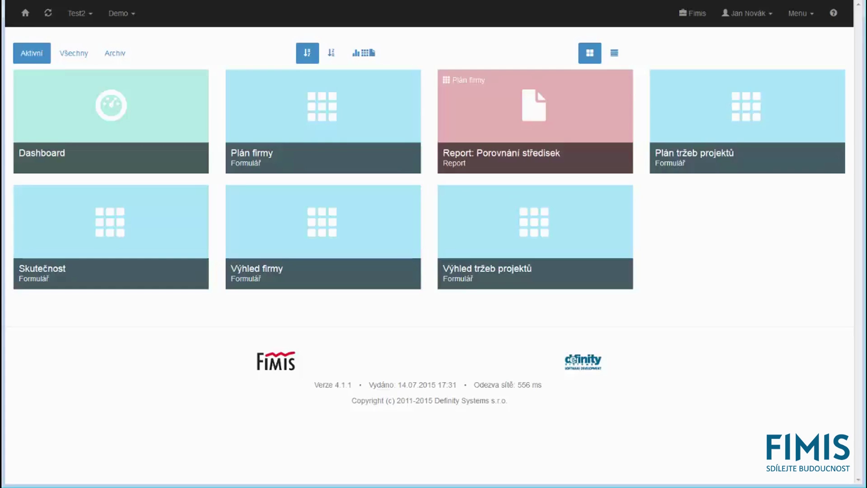
In the Plán firmy form, collapse the filter and enable Odemknout uzlové položky in the table display settings.
{"action": "left_click", "coordinate": [317, 129]}
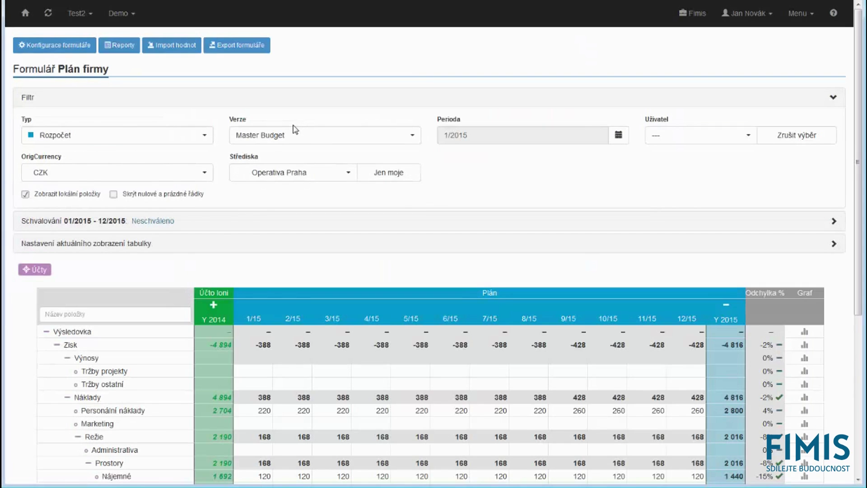
{"action": "left_click", "coordinate": [65, 99]}
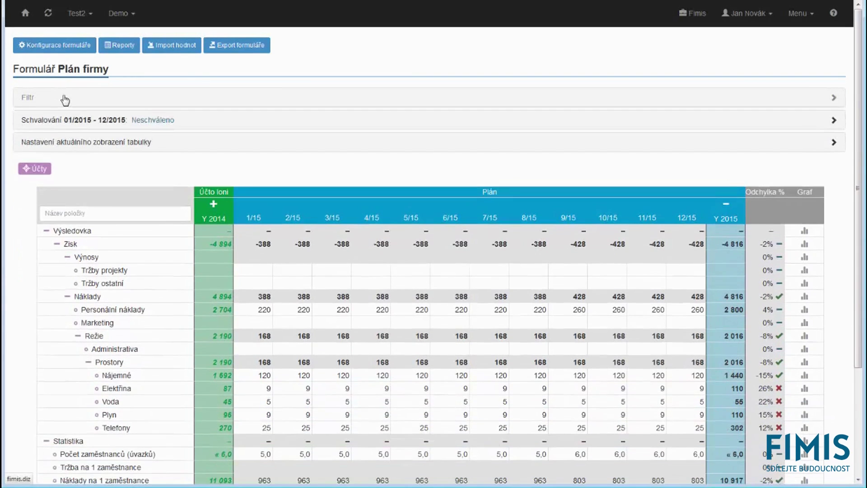
{"action": "left_click", "coordinate": [70, 142]}
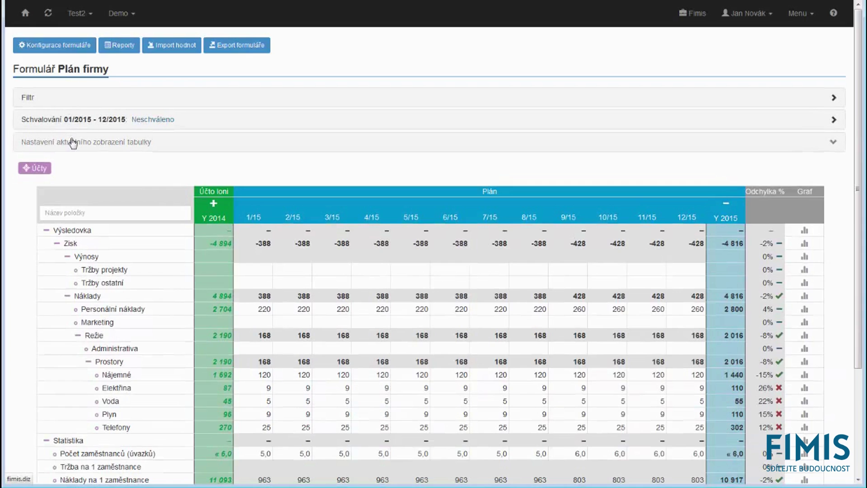
{"action": "left_click", "coordinate": [42, 172]}
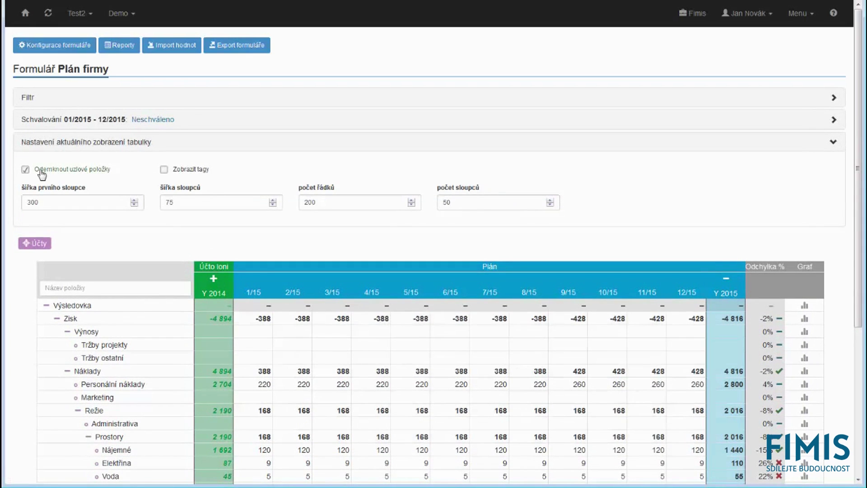
{"action": "left_click", "coordinate": [21, 143]}
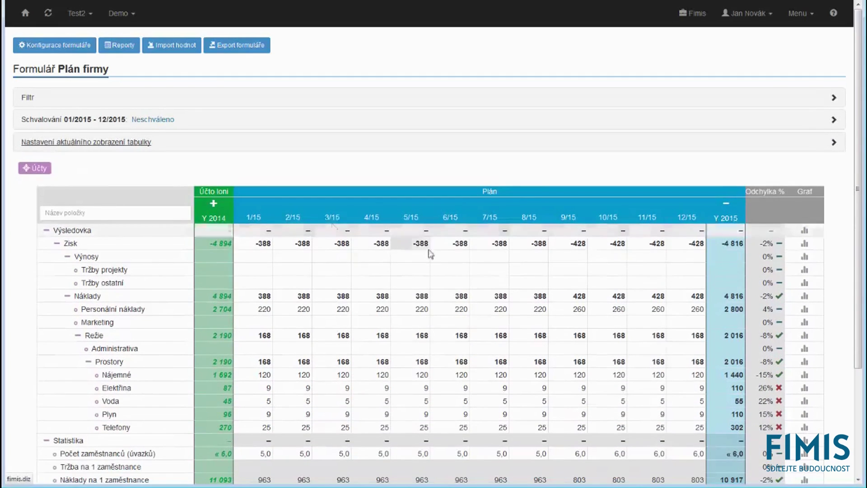
Set the Y 2015 plan value of the Režie row to 2500.
{"action": "left_click", "coordinate": [724, 336]}
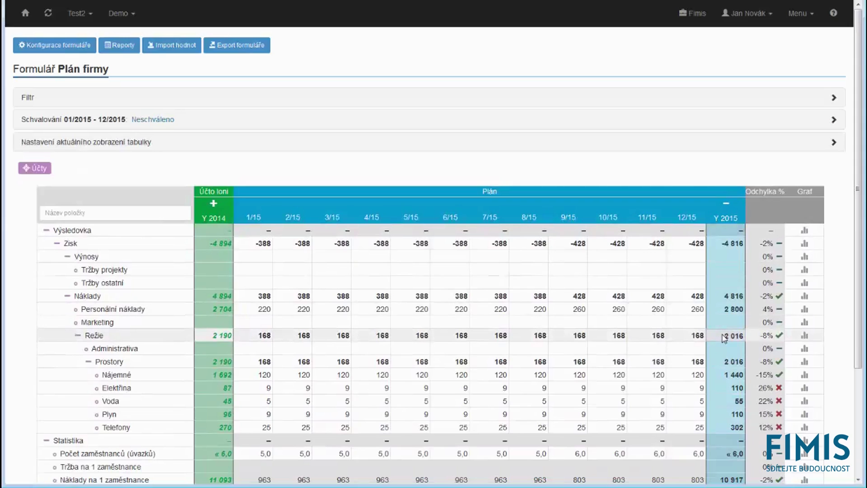
{"action": "type", "text": "2500"}
{"action": "key", "text": "Return"}
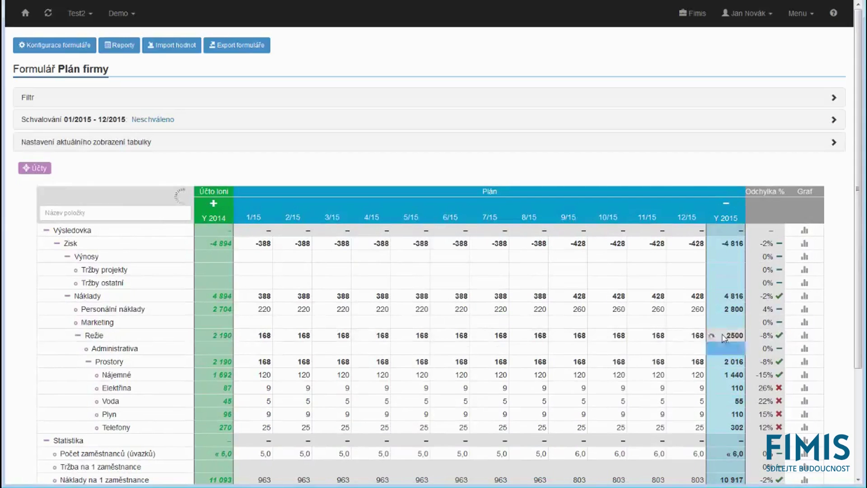